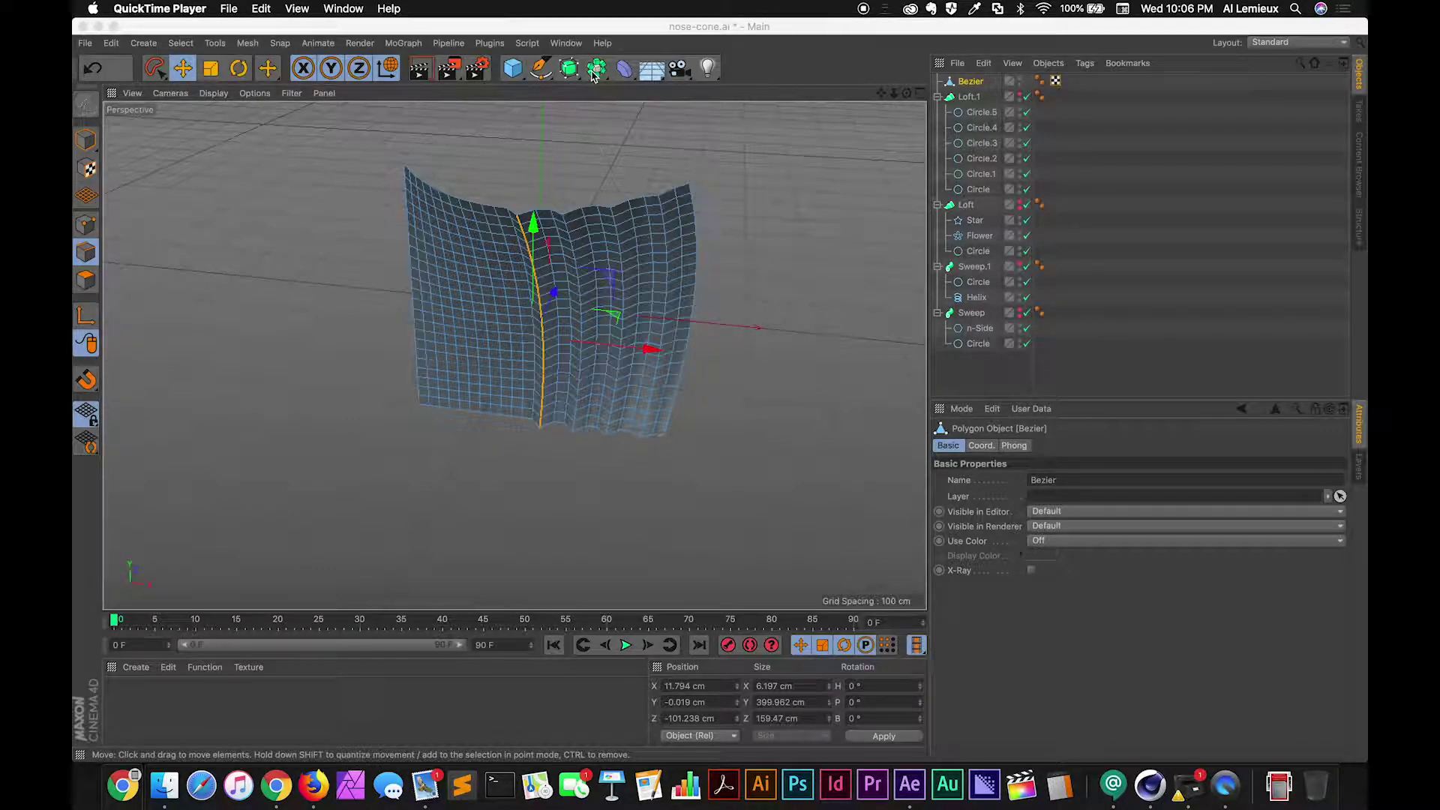
Look over the array and instance generator options and the Bezier object's smoothing tag
{"action": "left_click", "coordinate": [594, 71]}
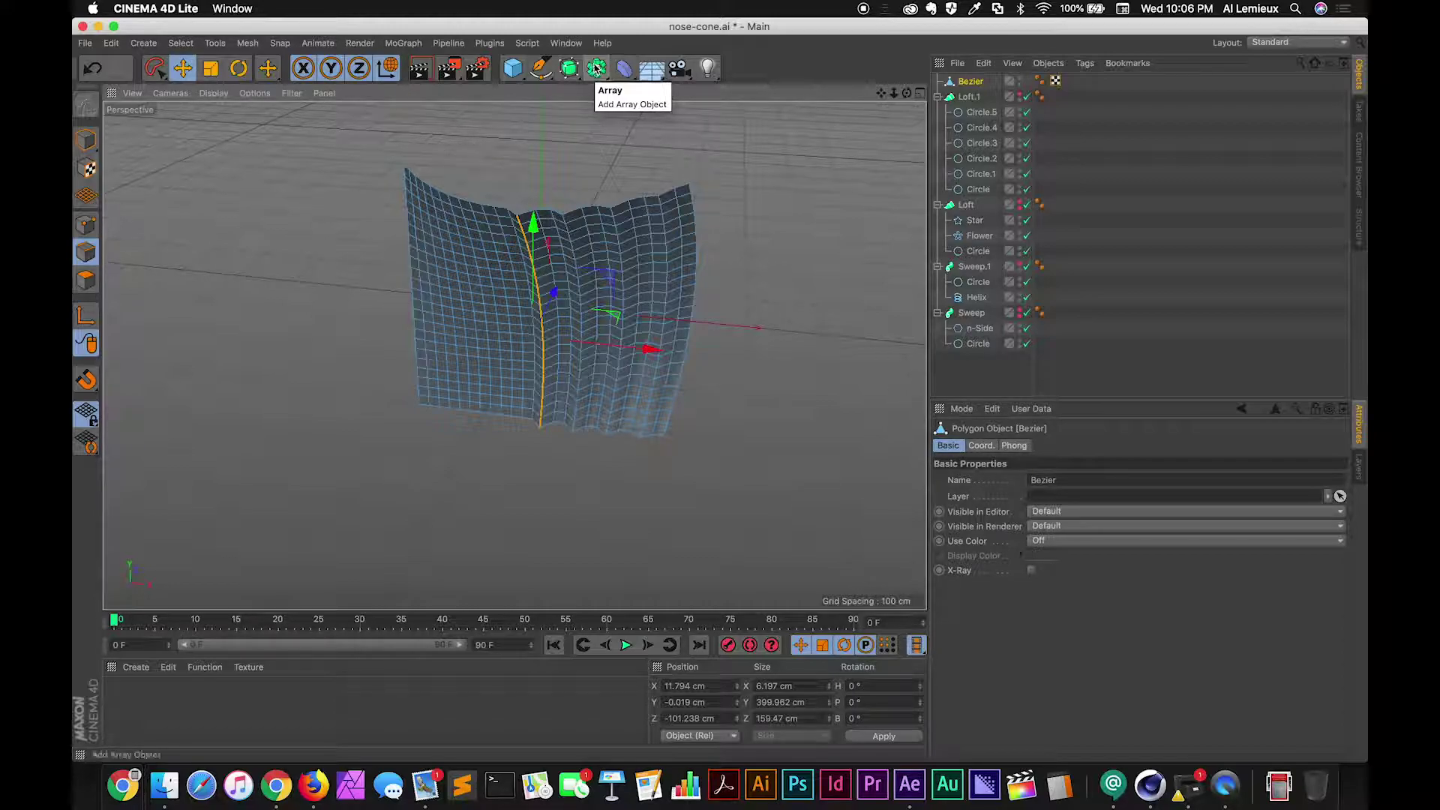
{"action": "mouse_move", "coordinate": [592, 69]}
{"action": "left_mouse_down"}
{"action": "mouse_move", "coordinate": [766, 96]}
{"action": "mouse_move", "coordinate": [597, 71]}
{"action": "left_mouse_up"}
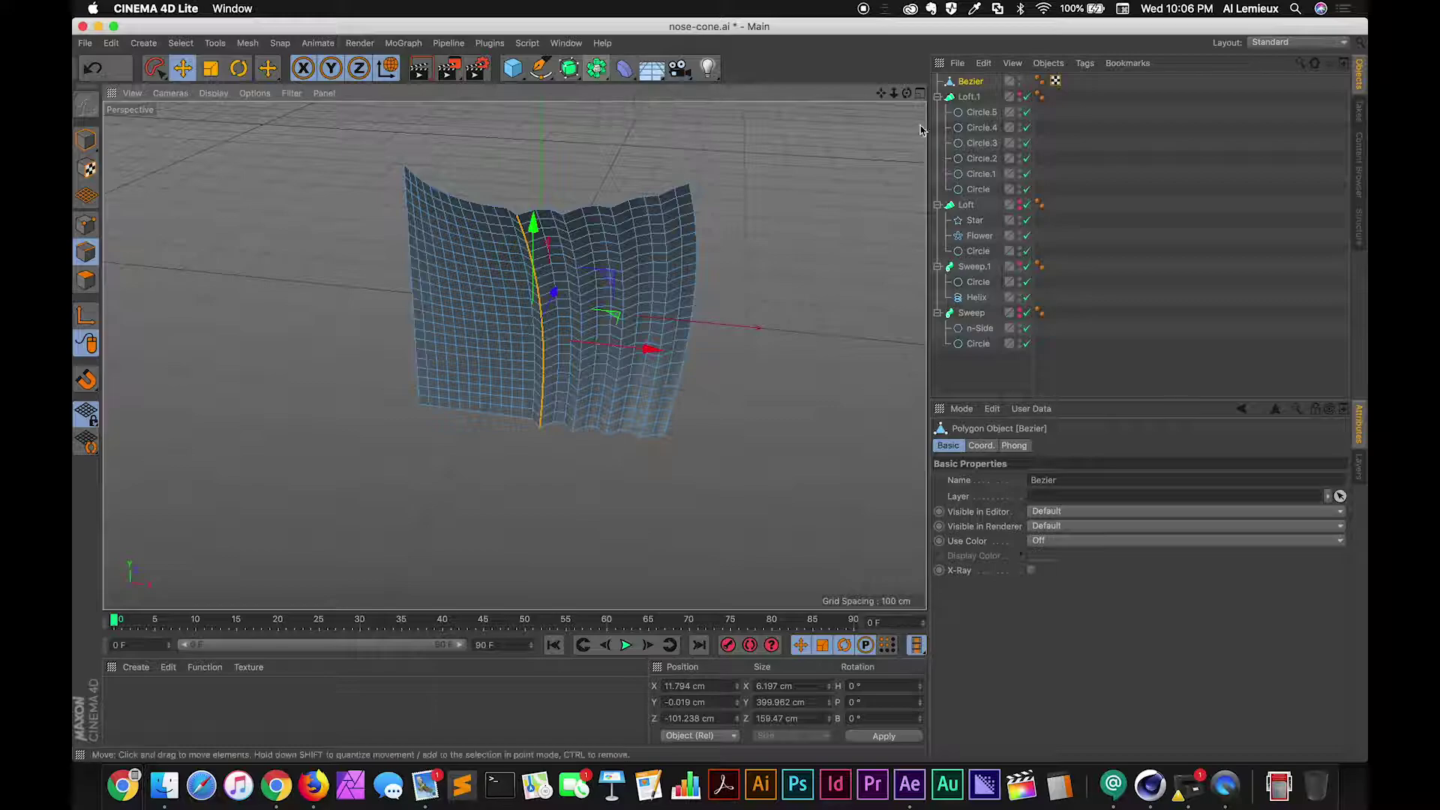
{"action": "left_click", "coordinate": [1040, 81]}
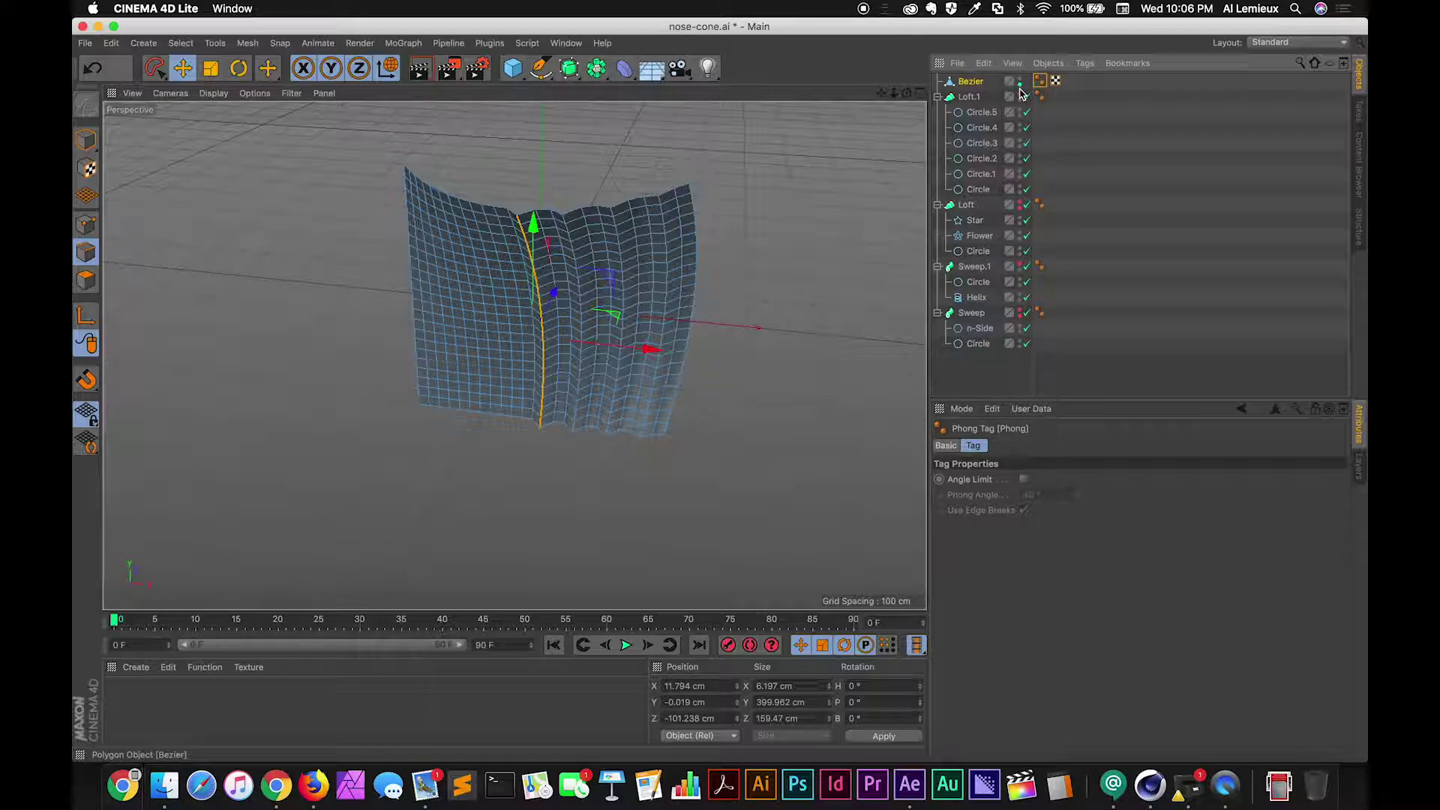
Hide the Bezier surface and Loft so only Loft.1 is visible in the viewport
{"action": "left_click", "coordinate": [1020, 80]}
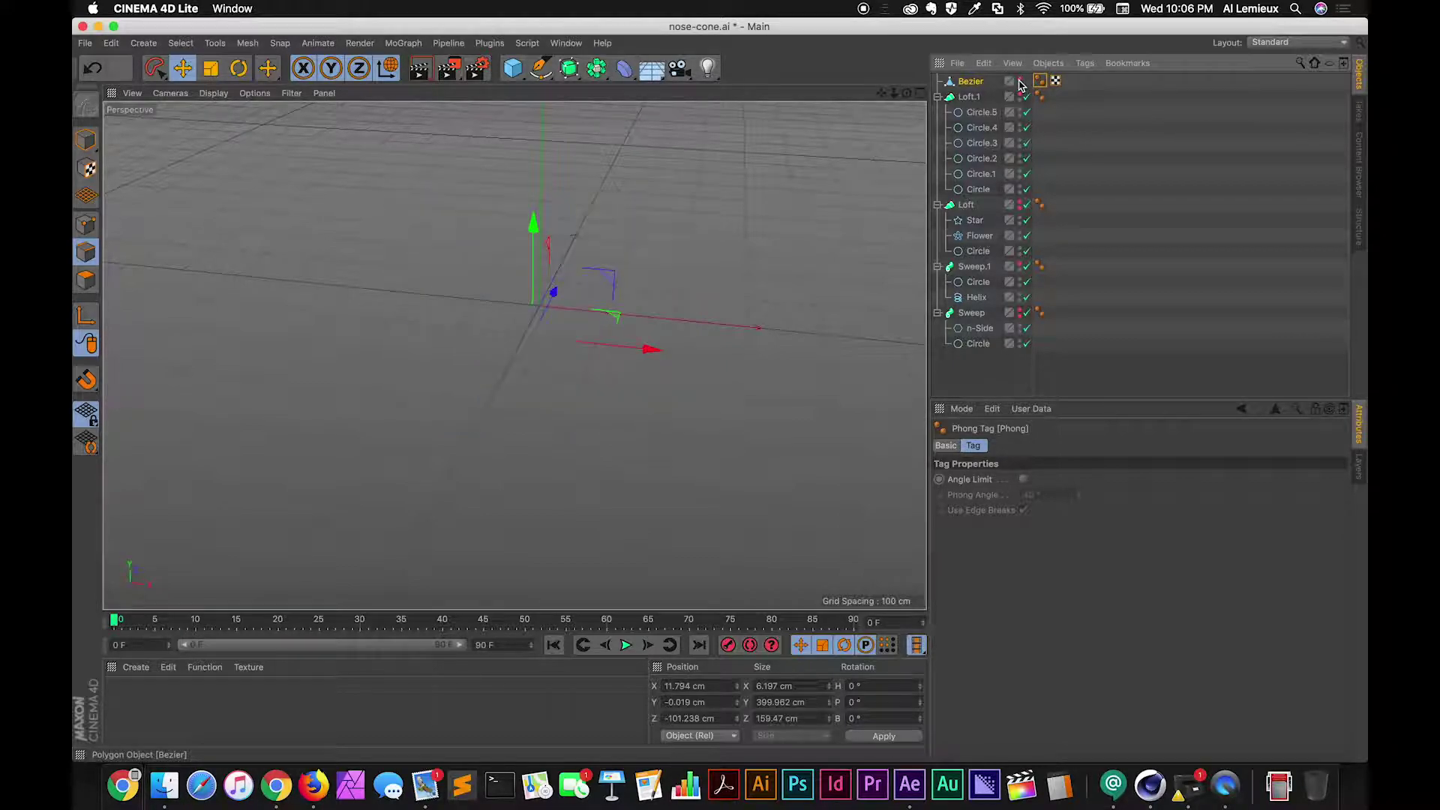
{"action": "left_click", "coordinate": [1020, 203]}
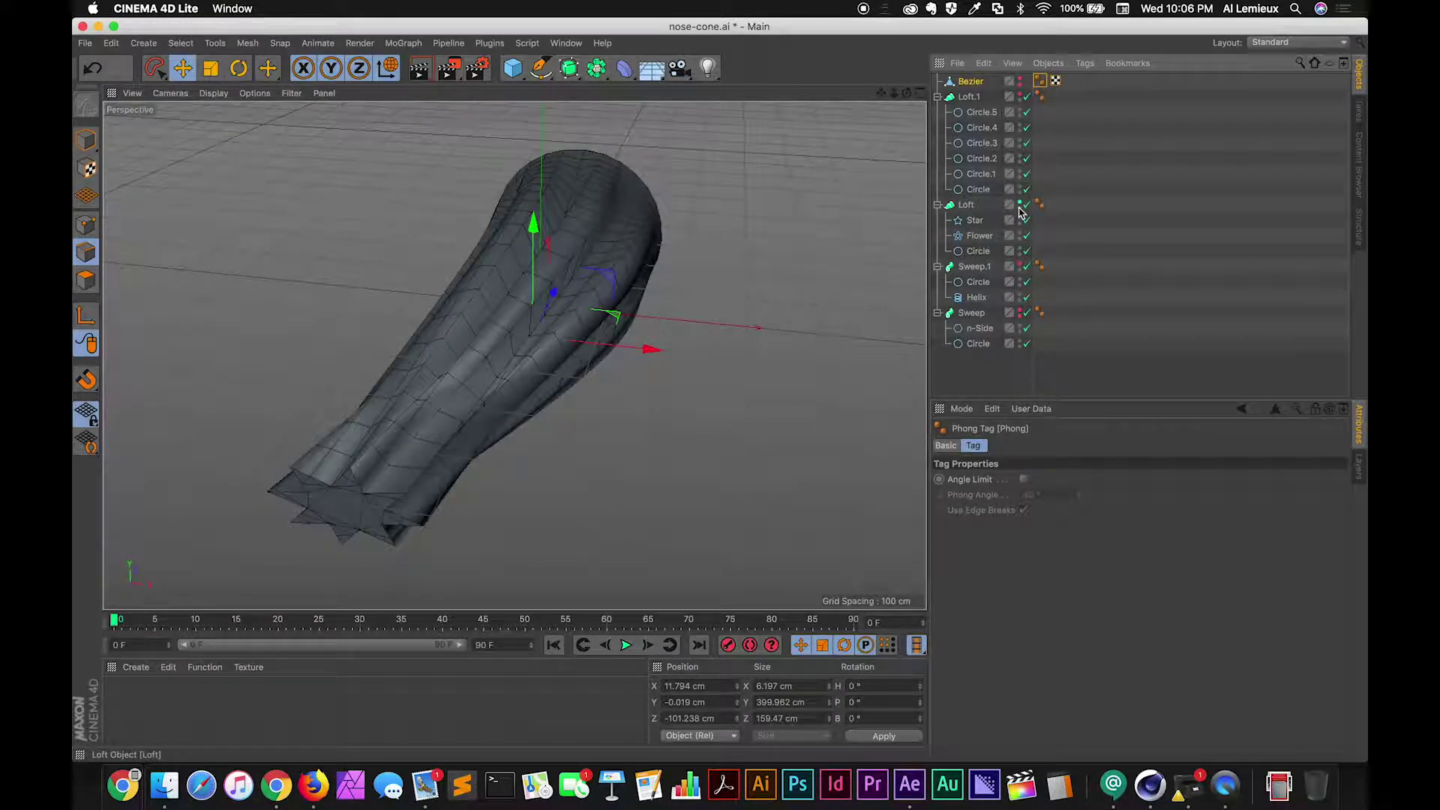
{"action": "left_click", "coordinate": [1020, 204]}
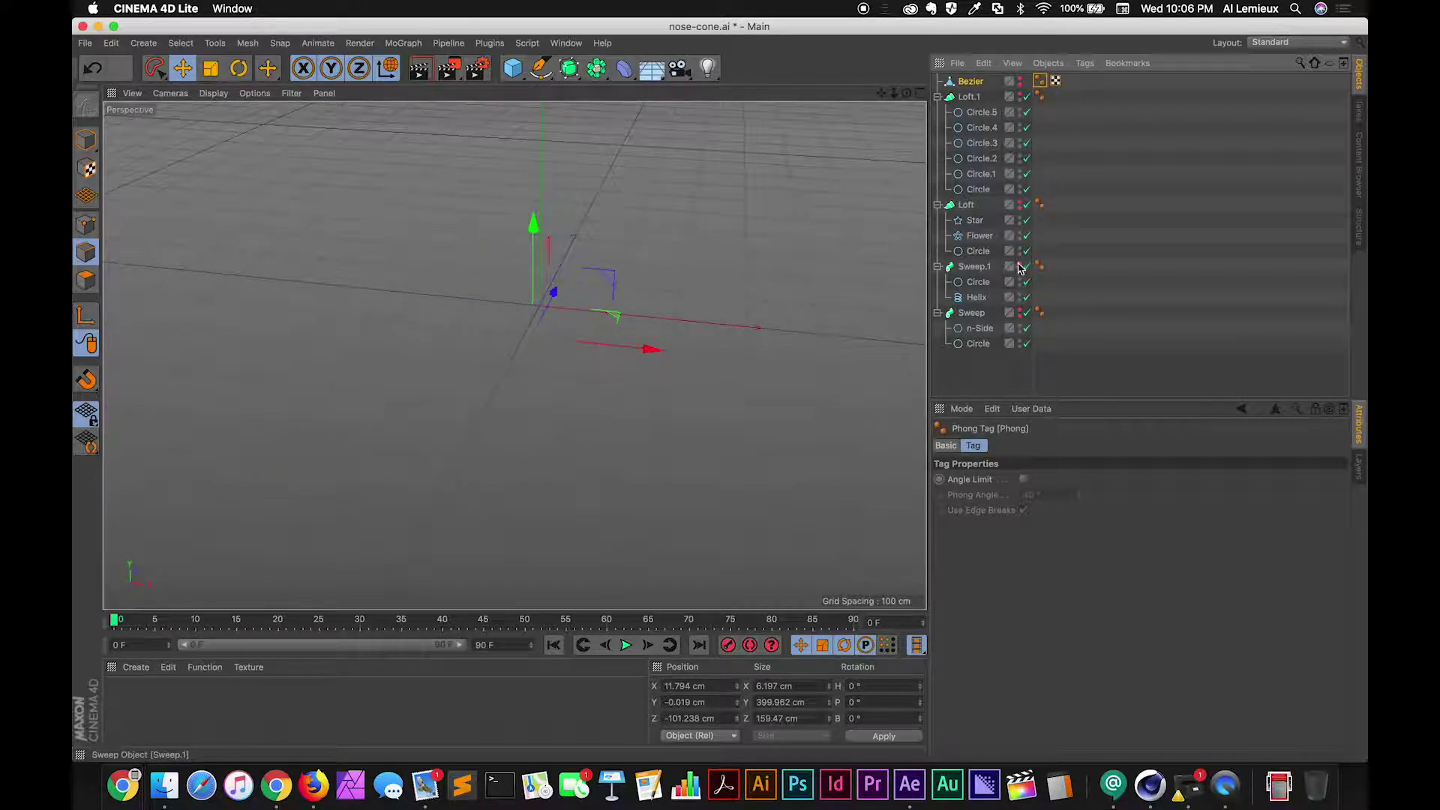
{"action": "left_click", "coordinate": [1020, 97]}
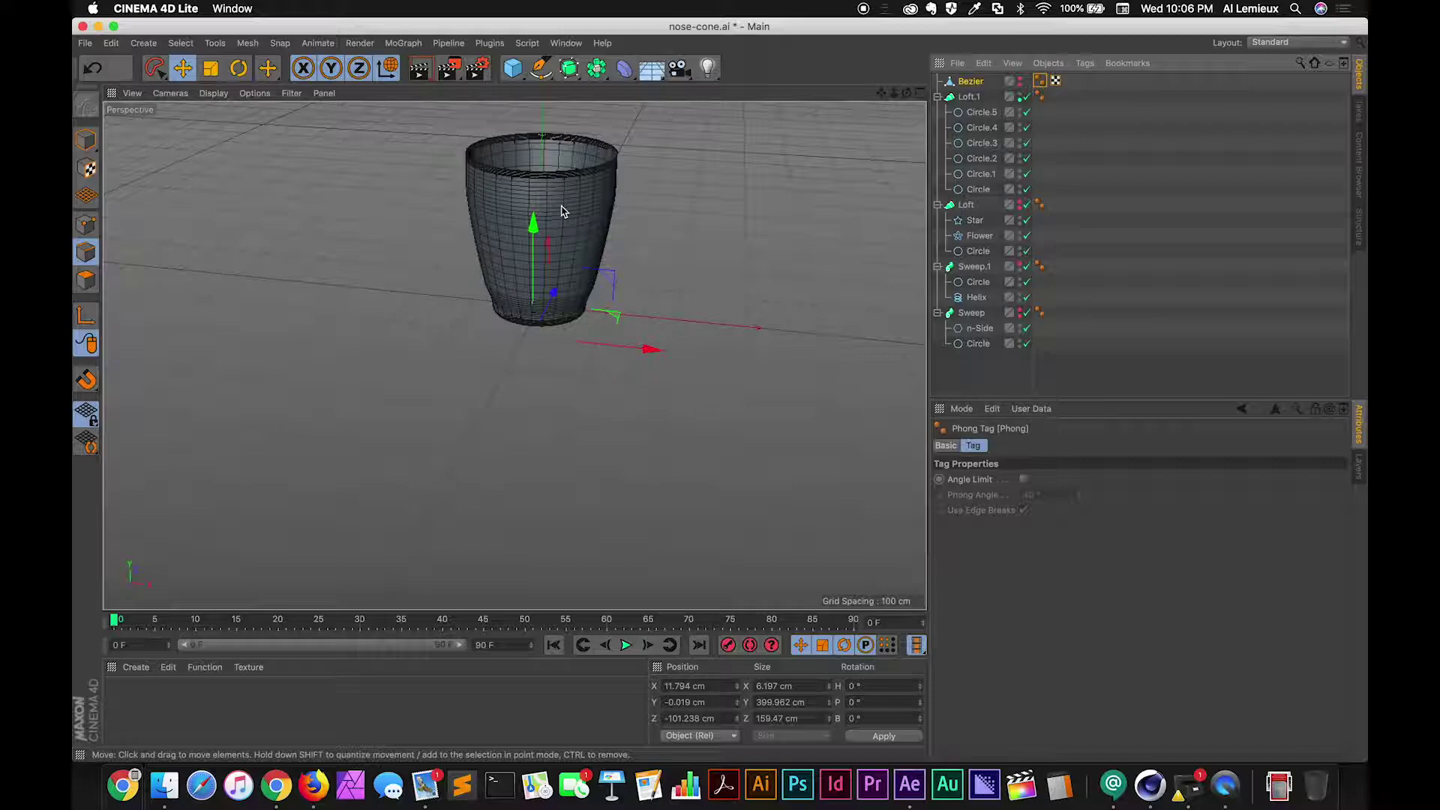
Rename the Loft.1 object to 'cup'
{"action": "left_click", "coordinate": [968, 97]}
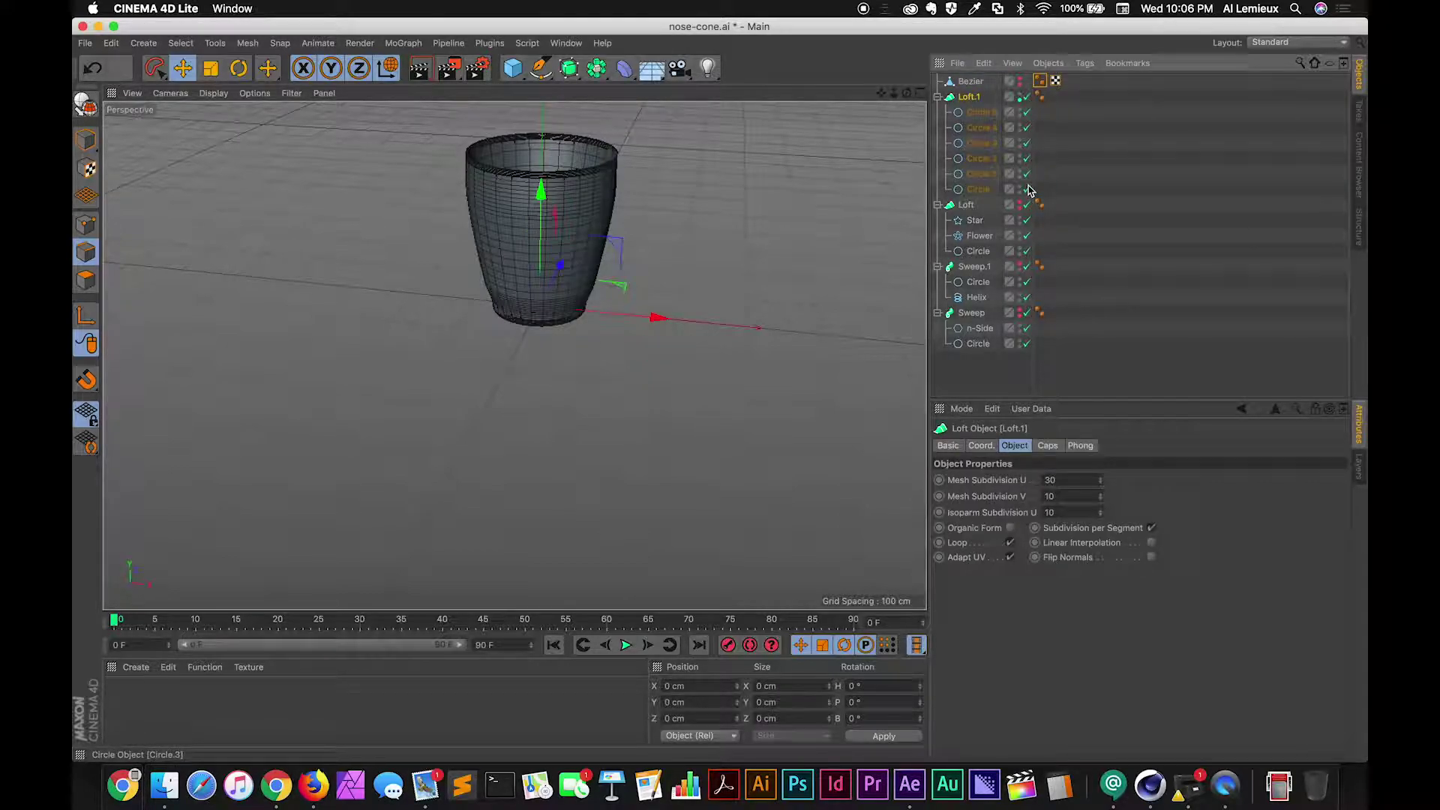
{"action": "key", "text": "Return"}
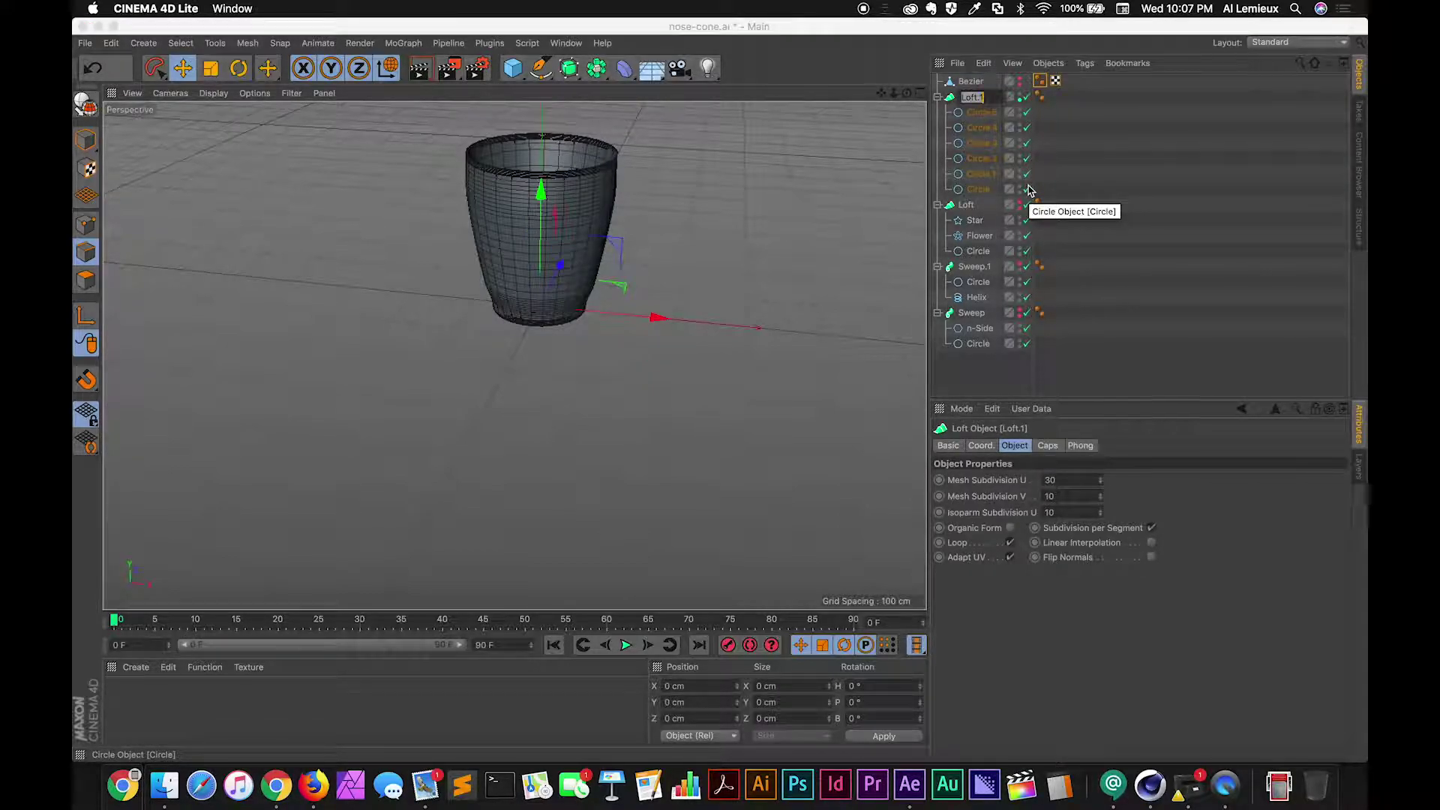
{"action": "type", "text": "cup"}
{"action": "key", "text": "Return"}
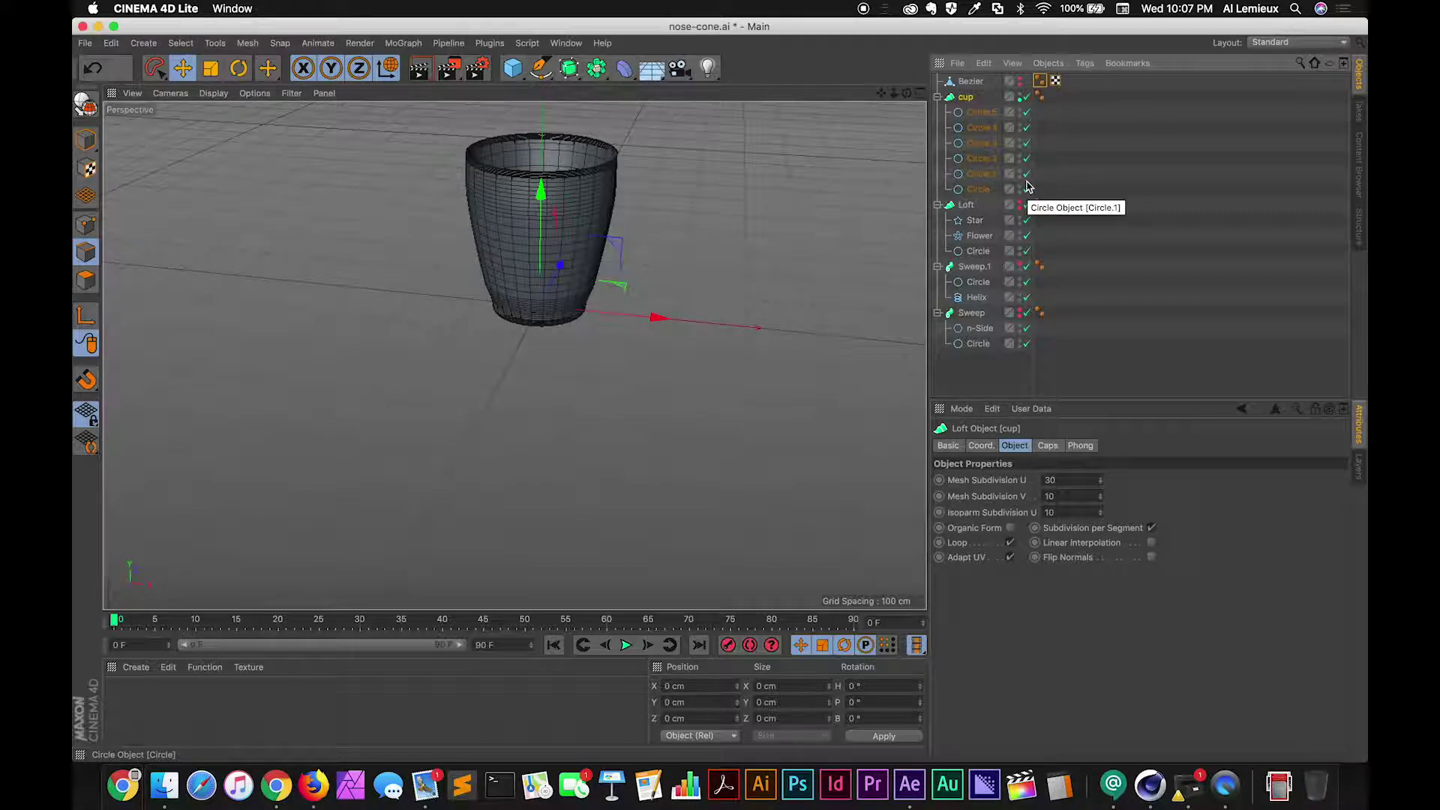
Add an Array object, nest the cup inside it, and select the Array
{"action": "left_click", "coordinate": [597, 69]}
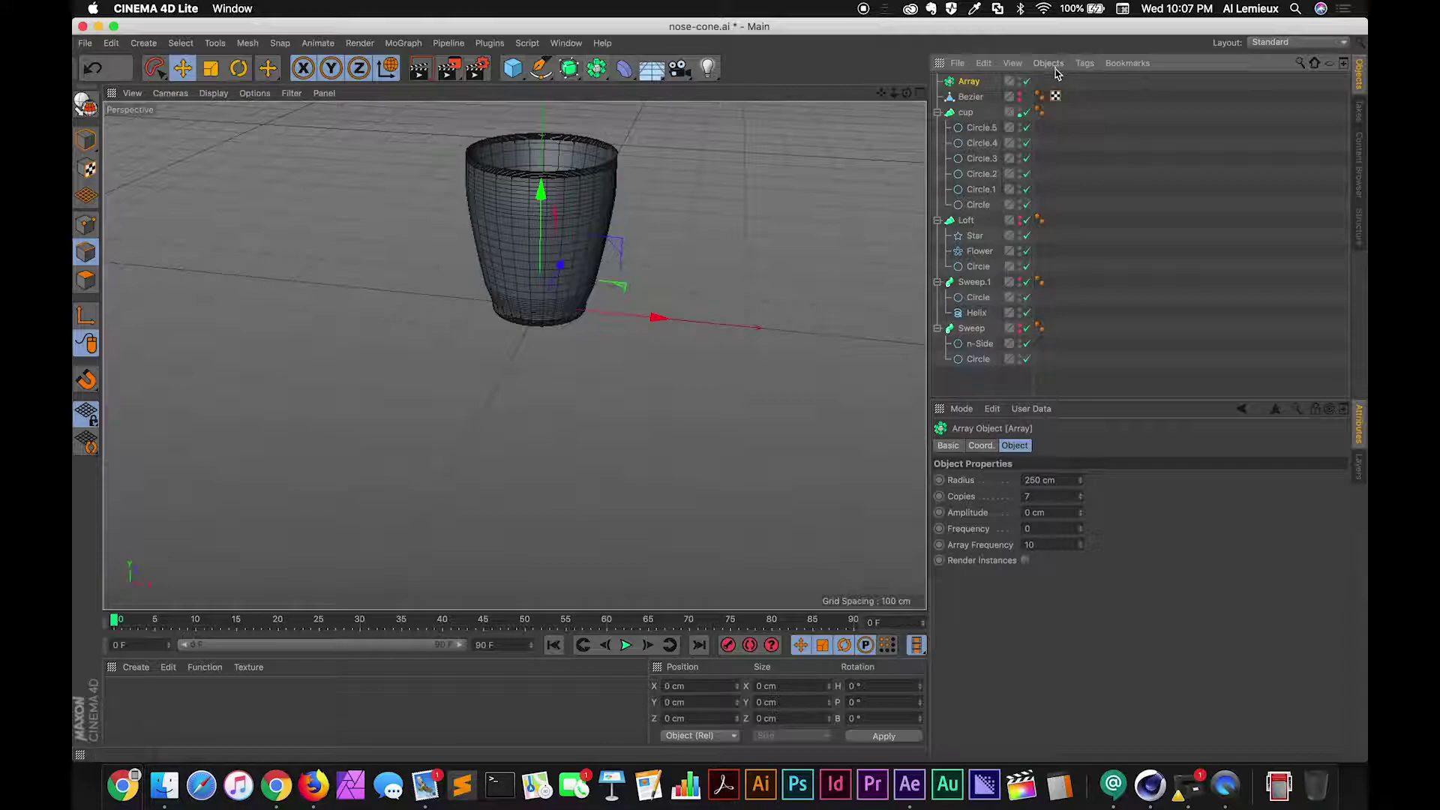
{"action": "left_click", "coordinate": [966, 113]}
{"action": "left_click_drag", "start_coordinate": [966, 116], "coordinate": [971, 85]}
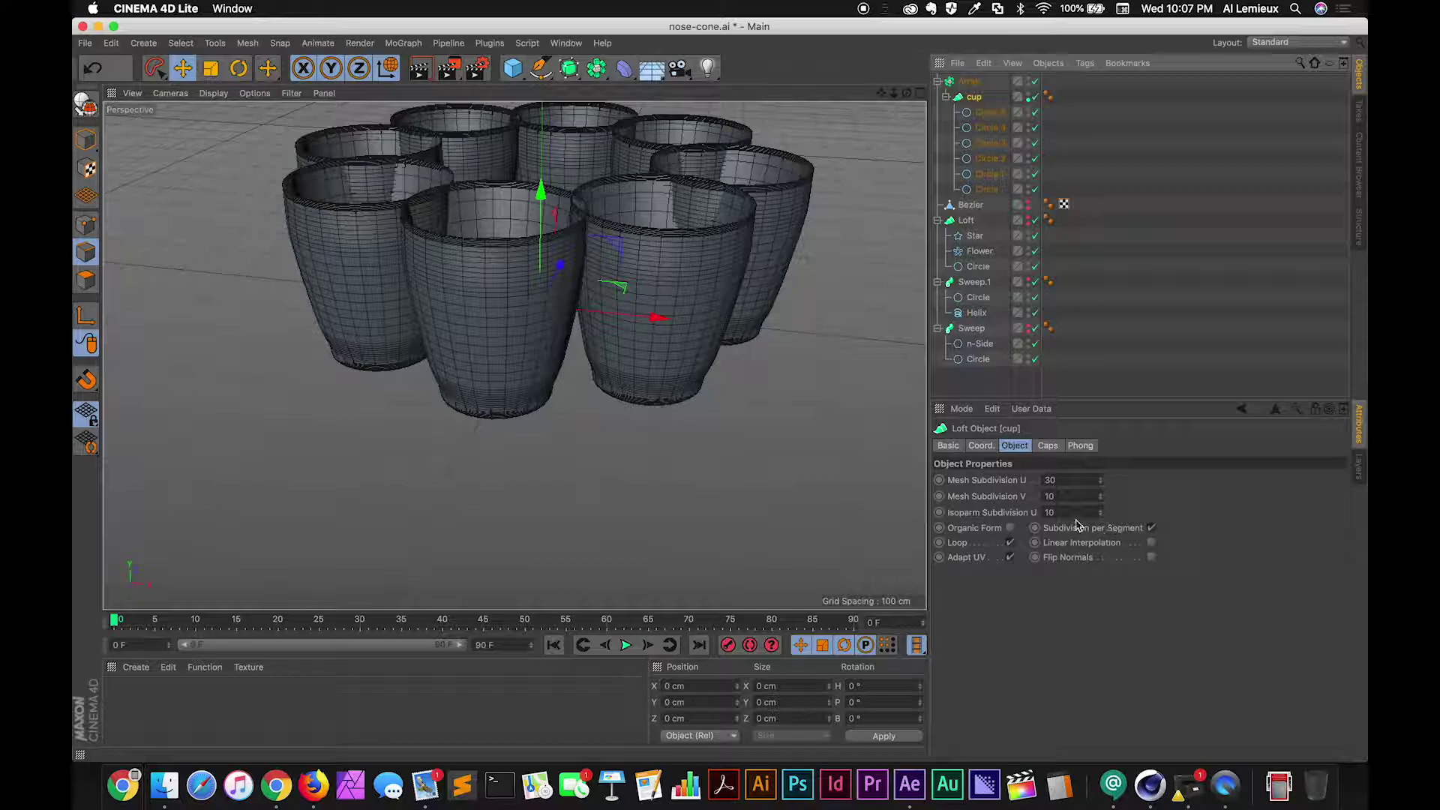
{"action": "left_click", "coordinate": [949, 445]}
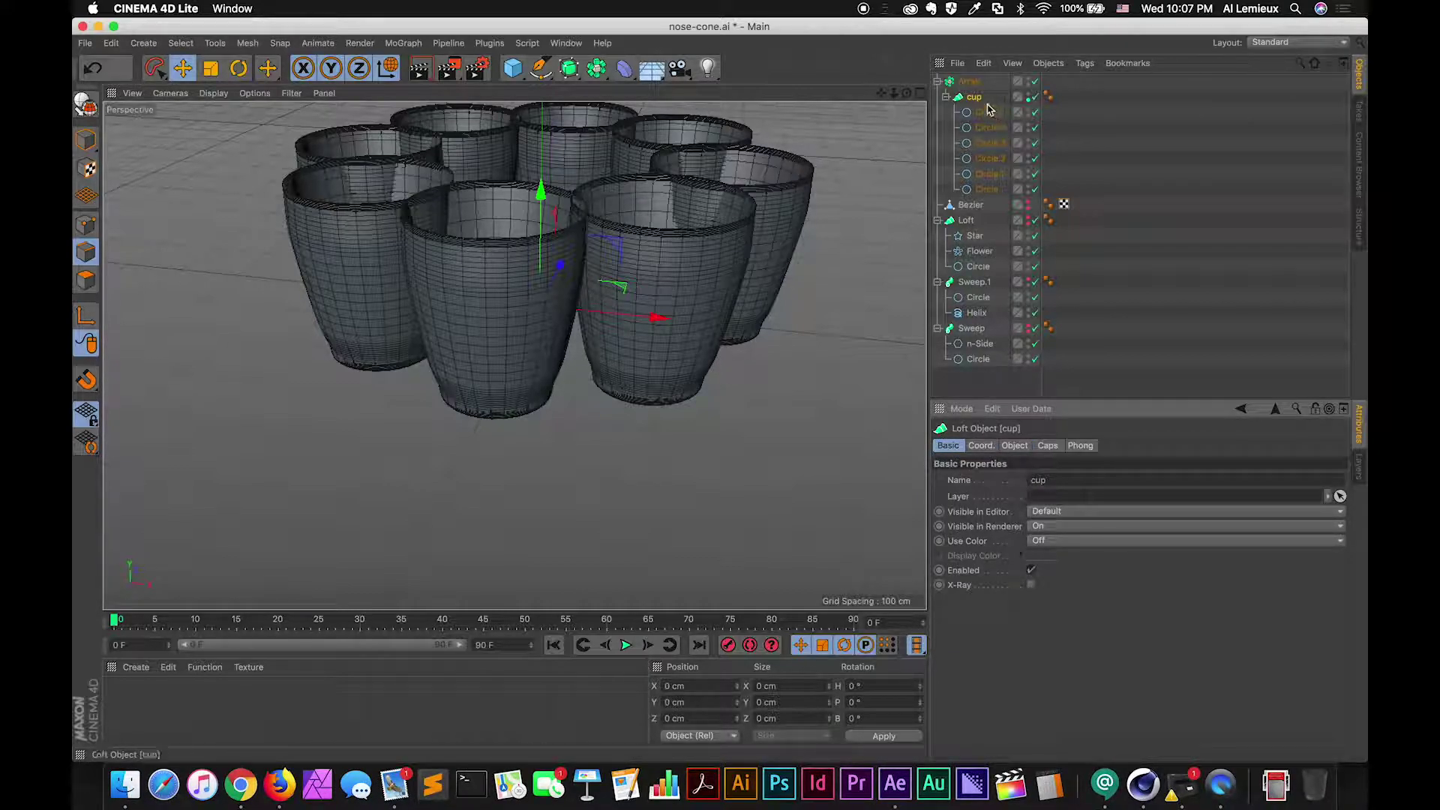
{"action": "left_click", "coordinate": [973, 81]}
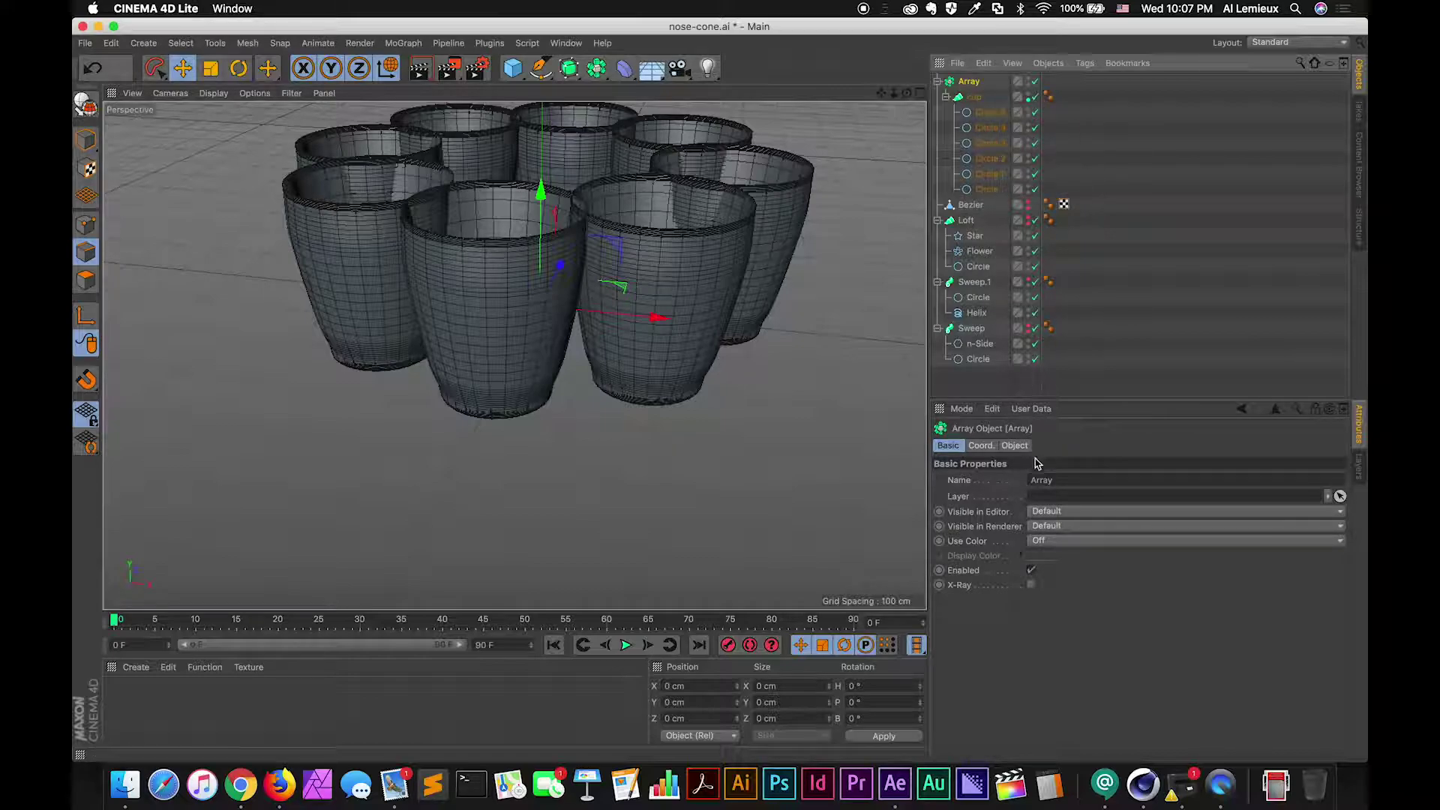
{"action": "left_click", "coordinate": [981, 445]}
Set the Array radius to 299 cm and the copies to 6
{"action": "left_click", "coordinate": [1013, 445]}
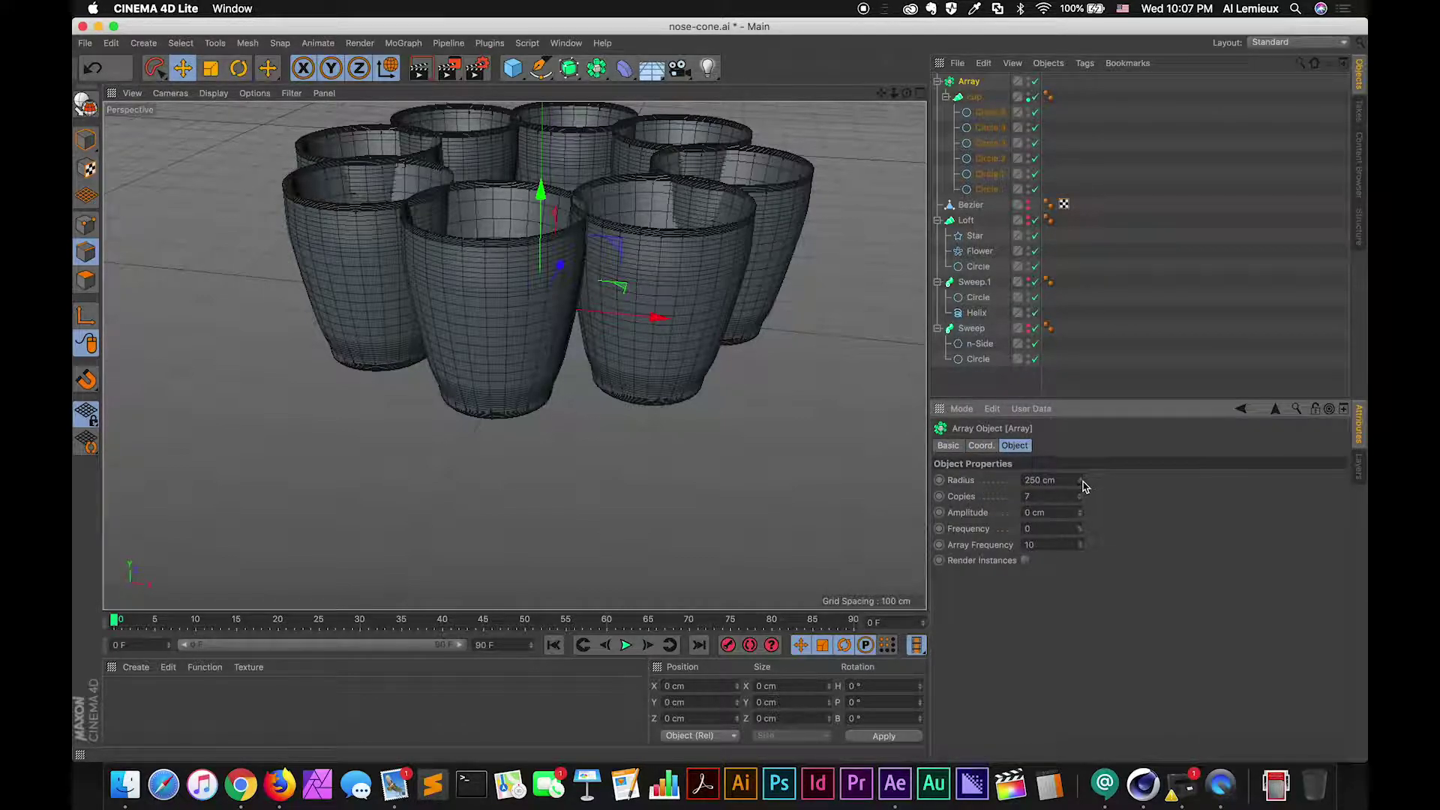
{"action": "mouse_move", "coordinate": [1081, 484]}
{"action": "left_mouse_down"}
{"action": "mouse_move", "coordinate": [1095, 375]}
{"action": "mouse_move", "coordinate": [1084, 471]}
{"action": "mouse_move", "coordinate": [1087, 443]}
{"action": "left_mouse_up"}
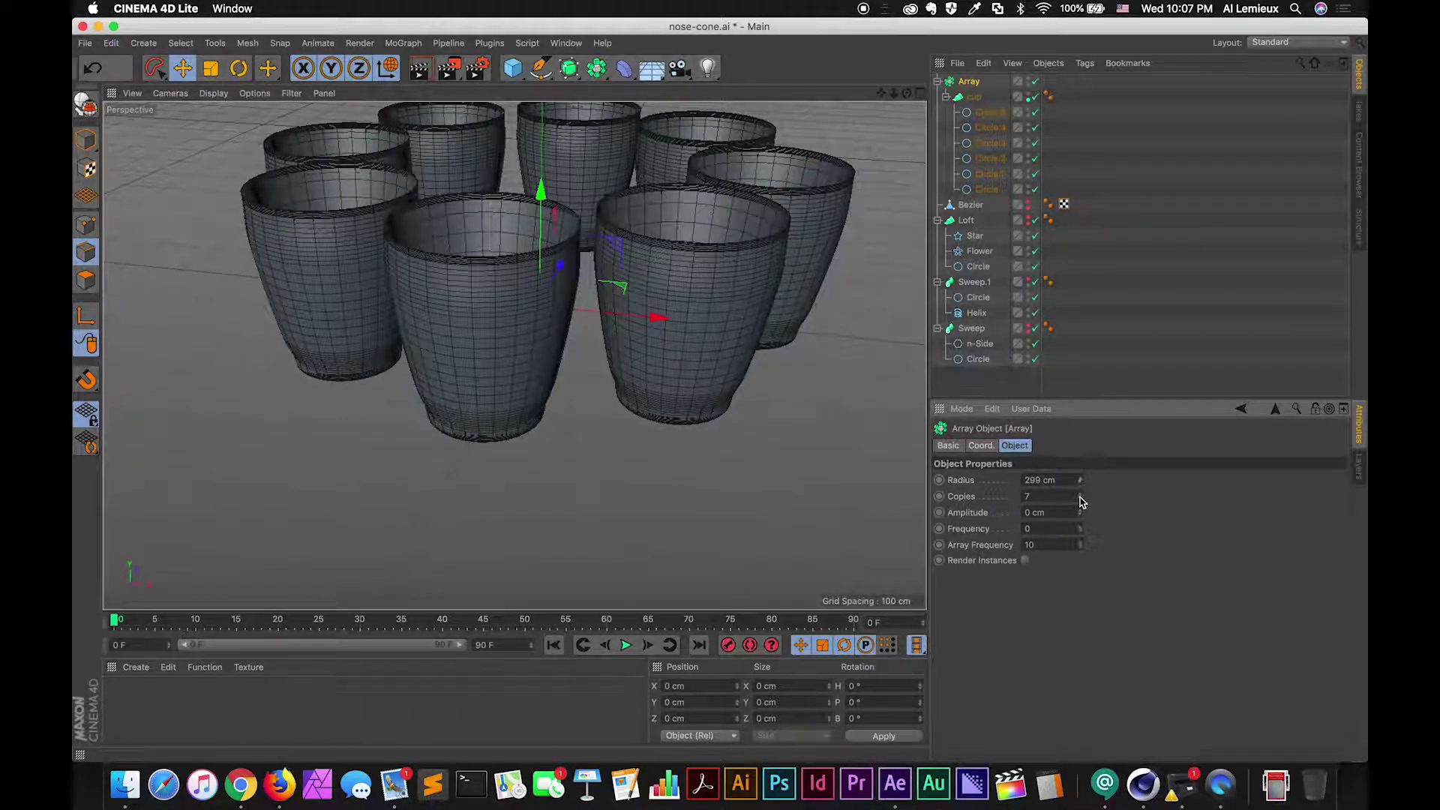
{"action": "mouse_move", "coordinate": [1080, 501]}
{"action": "left_mouse_down"}
{"action": "mouse_move", "coordinate": [1080, 488]}
{"action": "mouse_move", "coordinate": [1082, 501]}
{"action": "left_mouse_up"}
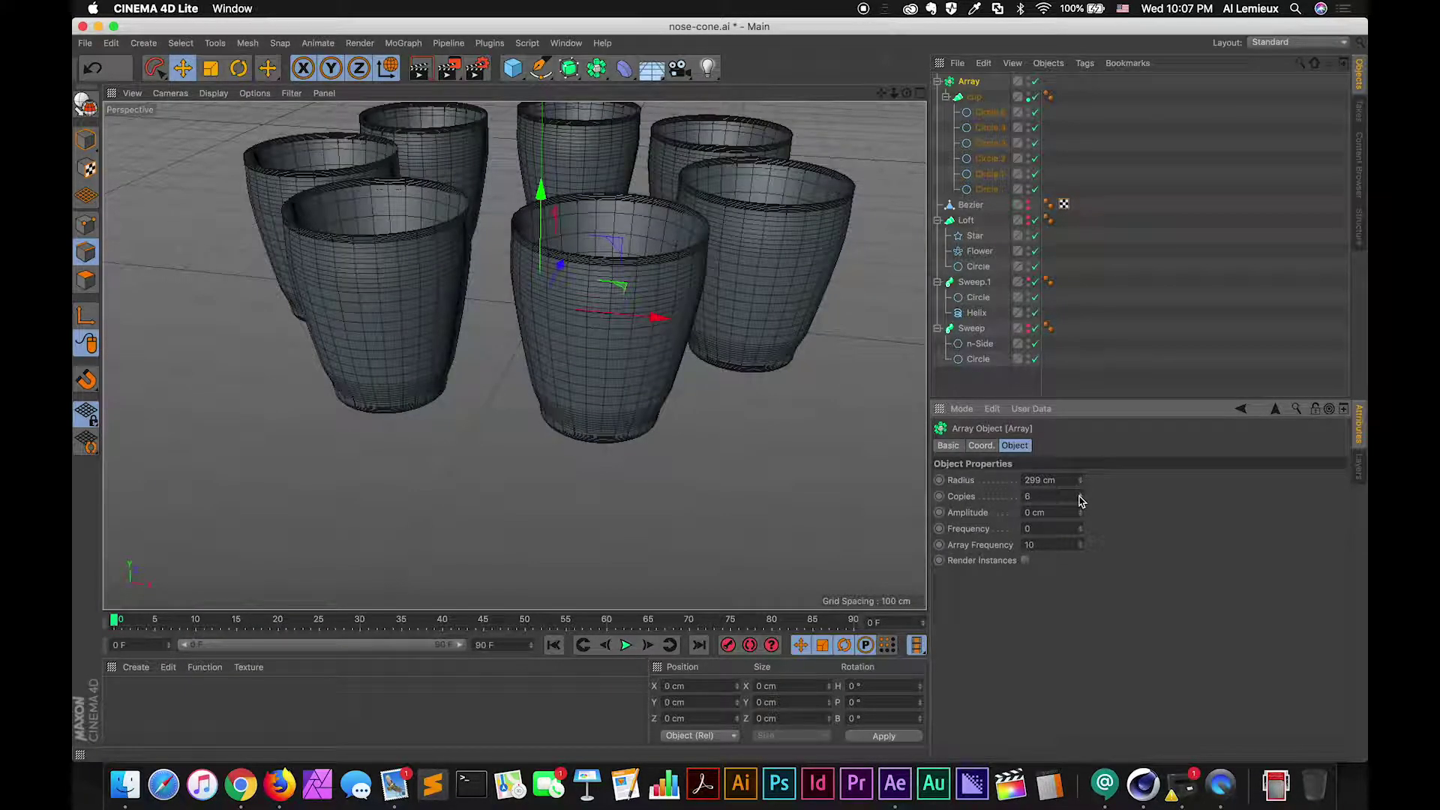
Try Amplitude and Frequency changes, then reset both values to 0
{"action": "left_click_drag", "start_coordinate": [1080, 513], "coordinate": [1074, 582]}
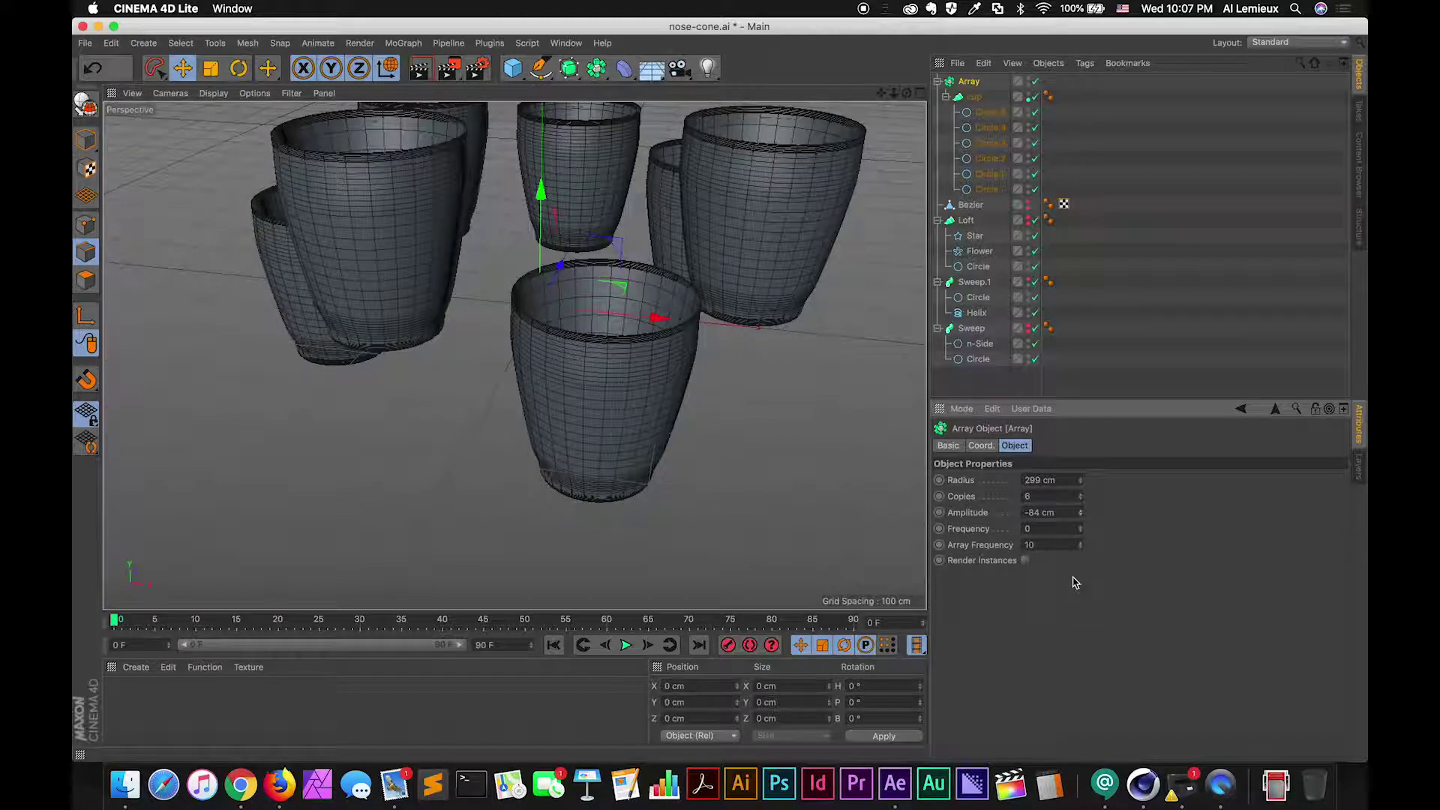
{"action": "key", "text": "super+z"}
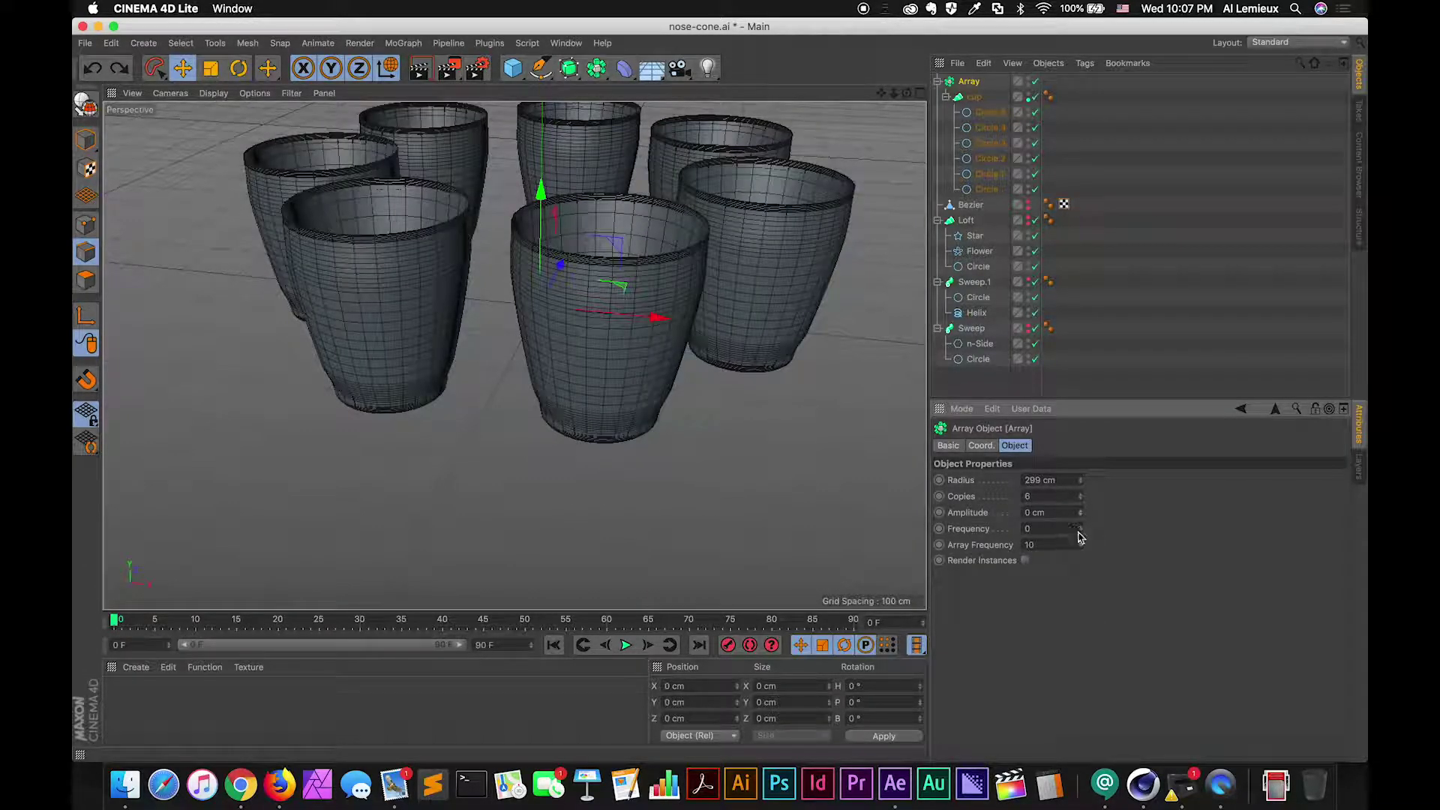
{"action": "left_click_drag", "start_coordinate": [1080, 530], "coordinate": [1080, 566]}
{"action": "key", "text": "super+z"}
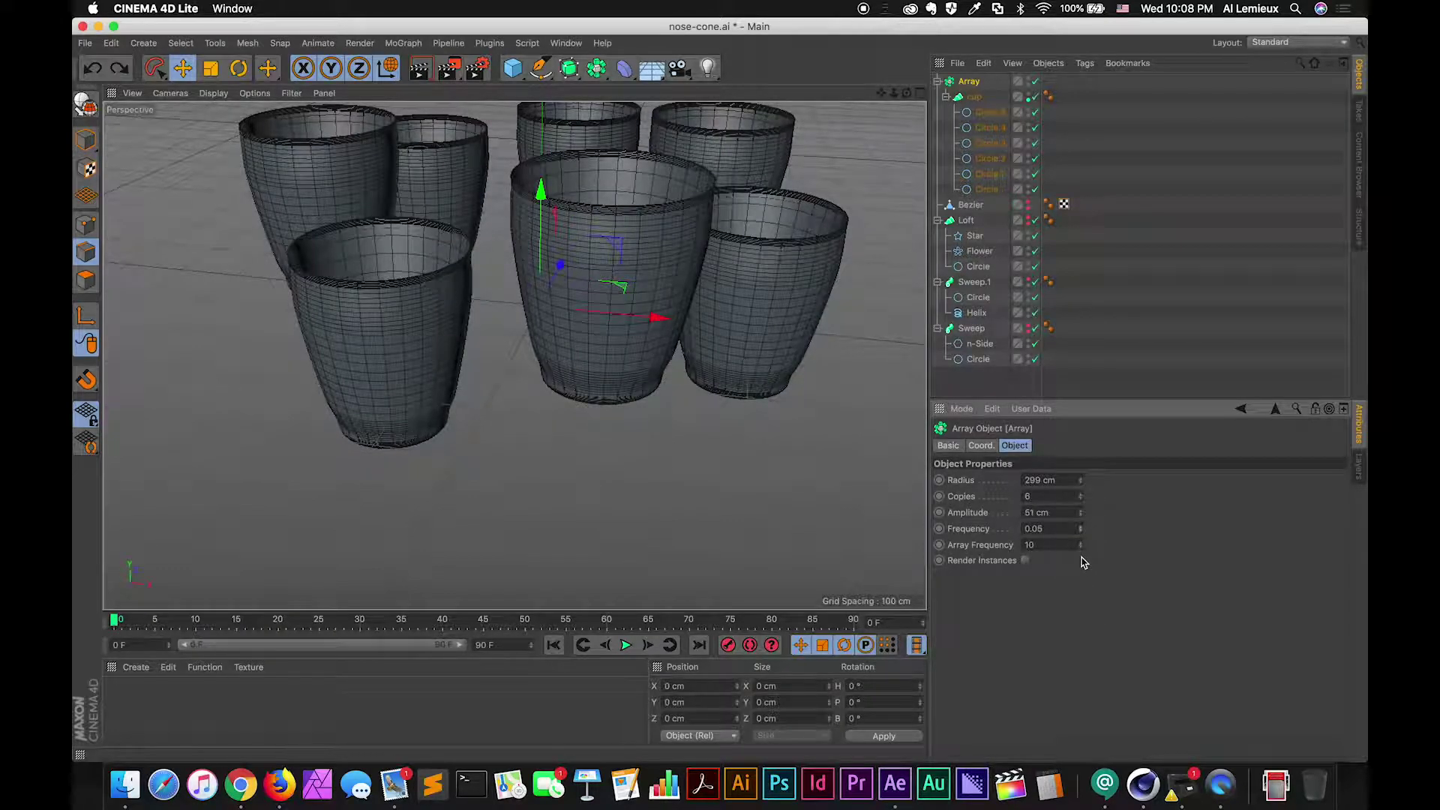
{"action": "left_click", "coordinate": [1081, 510]}
{"action": "left_click_drag", "start_coordinate": [1050, 513], "coordinate": [1007, 502]}
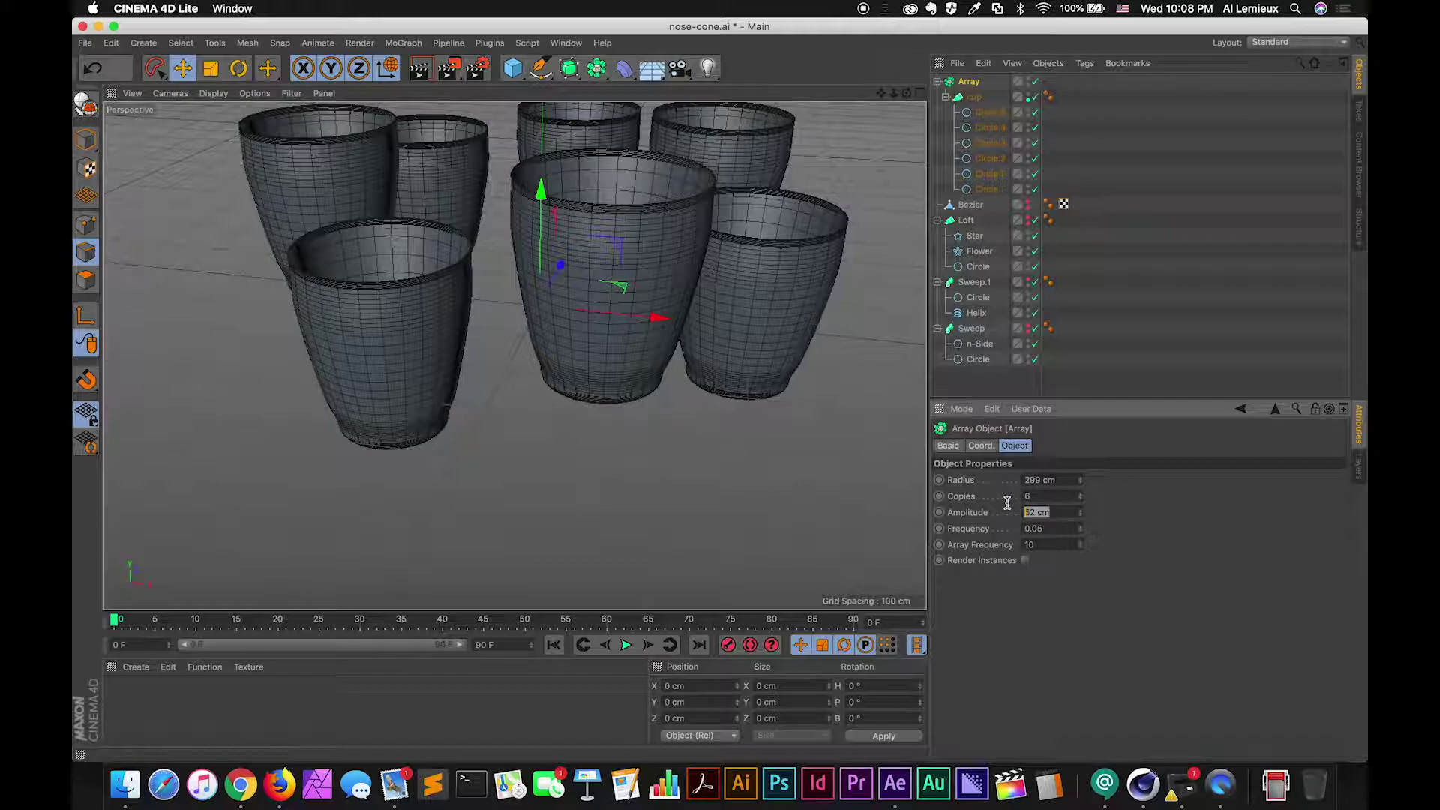
{"action": "type", "text": "0"}
{"action": "key", "text": "Tab"}
{"action": "type", "text": "0"}
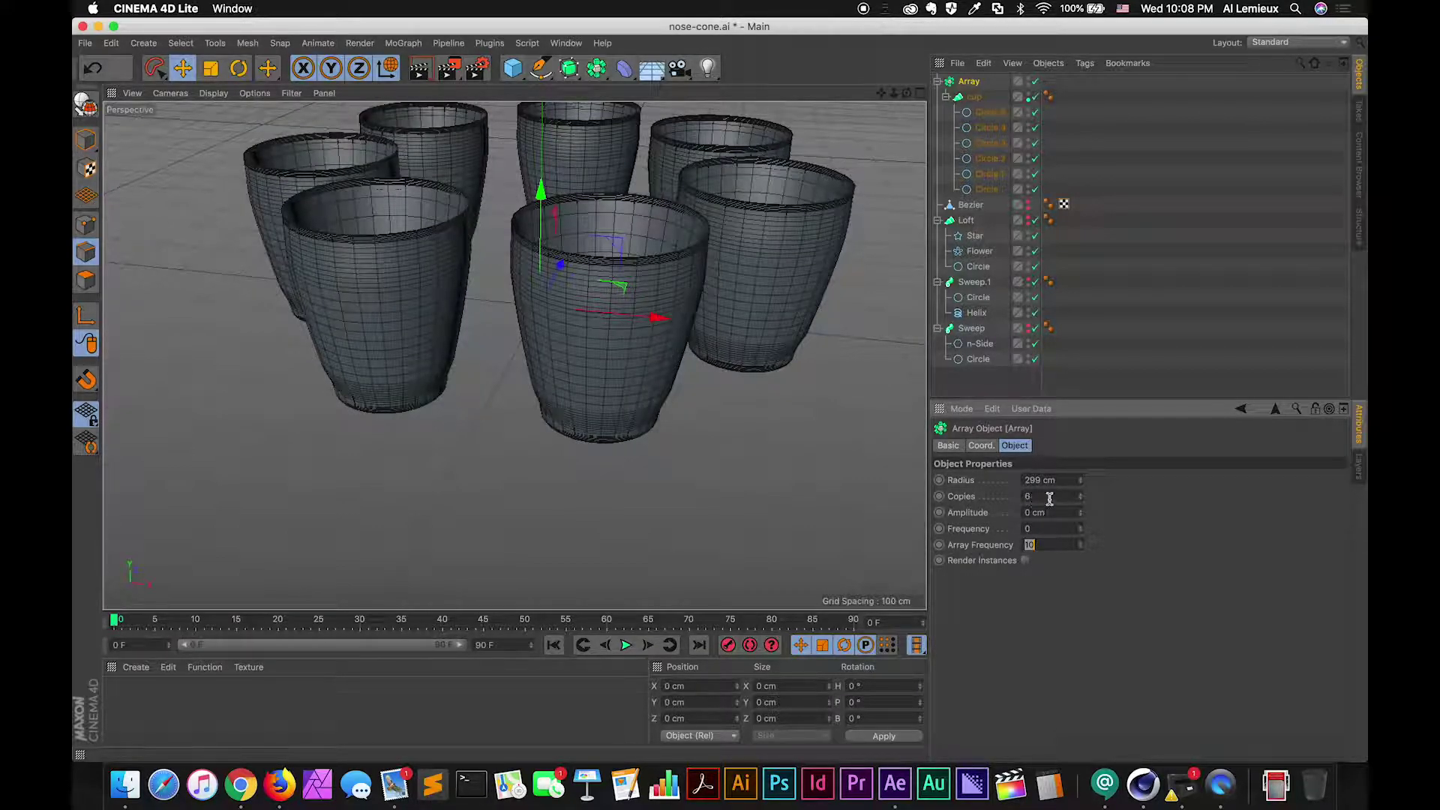
{"action": "left_click_drag", "start_coordinate": [666, 319], "coordinate": [700, 299], "text": "alt"}
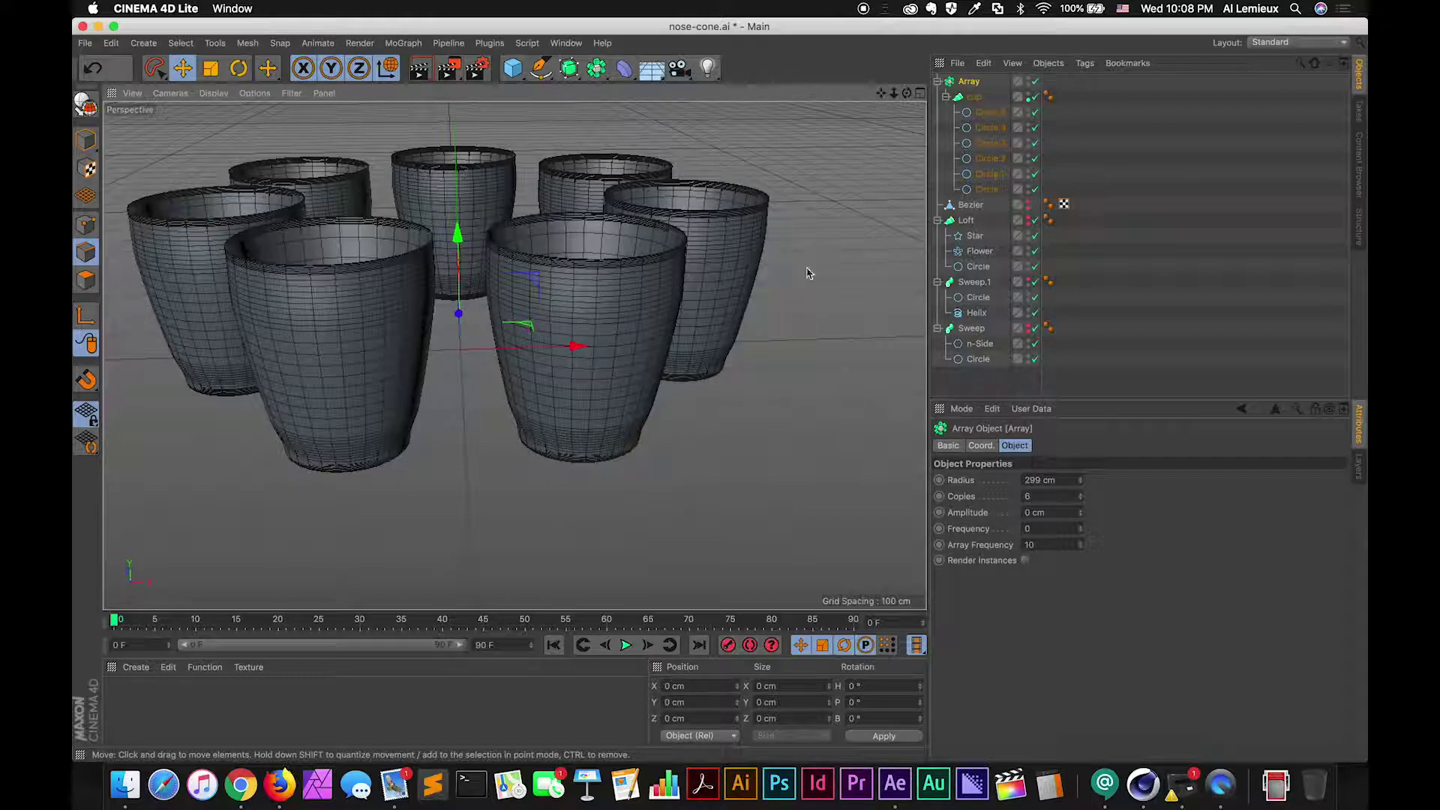
Scale the cup's Circle.3 profile to about 89 percent width, reshaping all six cups
{"action": "left_click", "coordinate": [973, 98]}
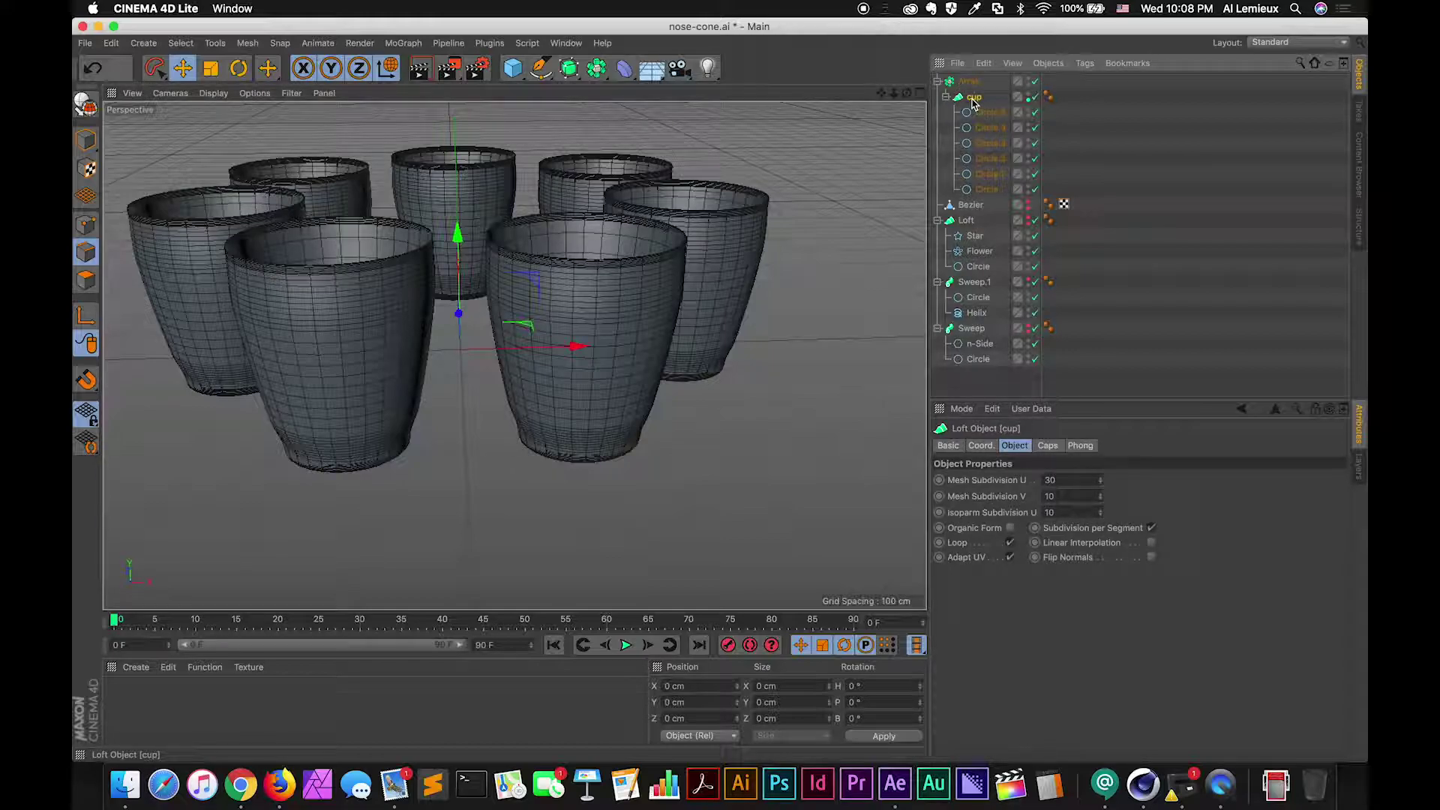
{"action": "left_click", "coordinate": [983, 144]}
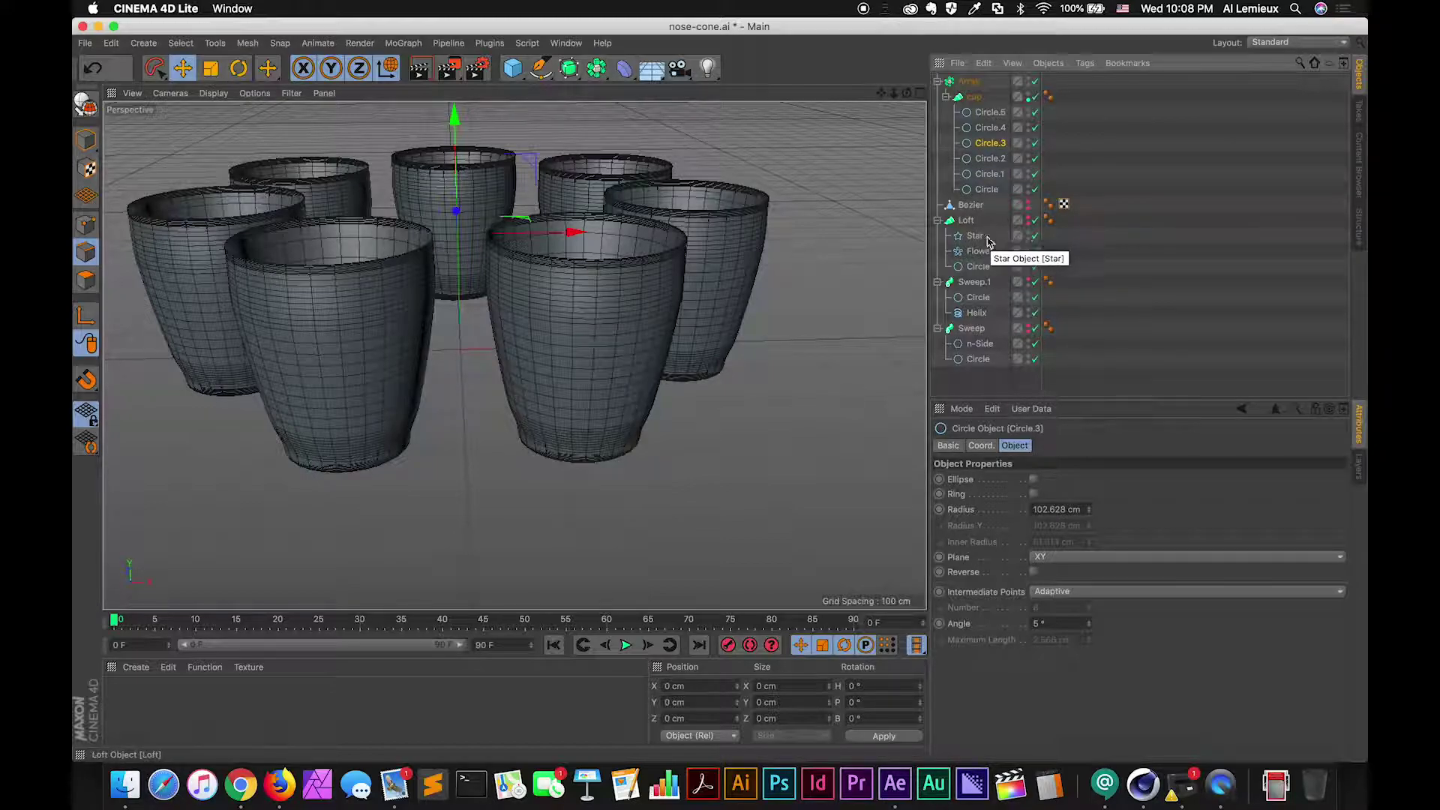
{"action": "left_click", "coordinate": [238, 68]}
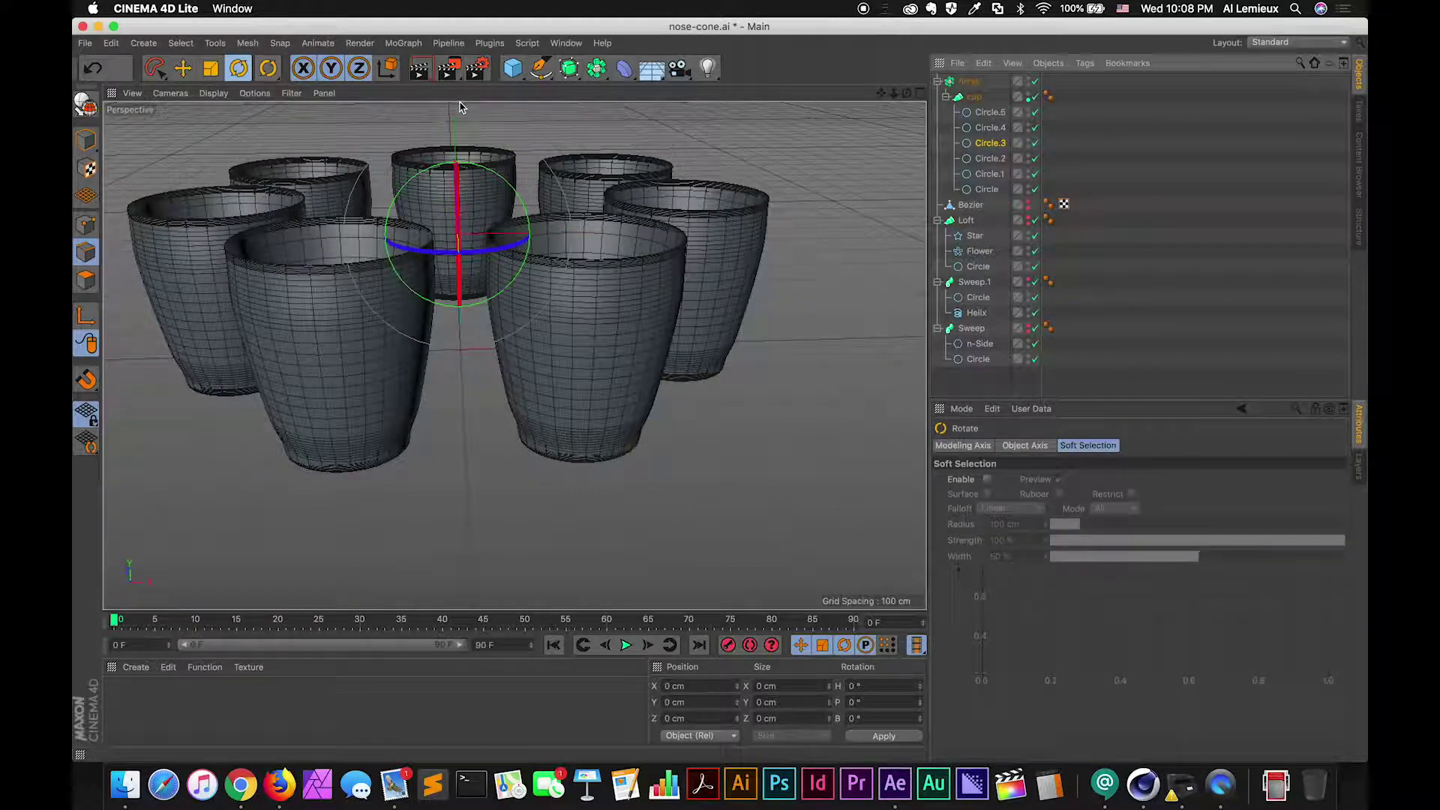
{"action": "left_click", "coordinate": [211, 68]}
{"action": "mouse_move", "coordinate": [576, 233]}
{"action": "left_mouse_down"}
{"action": "mouse_move", "coordinate": [536, 256]}
{"action": "mouse_move", "coordinate": [588, 249]}
{"action": "mouse_move", "coordinate": [572, 234]}
{"action": "mouse_move", "coordinate": [569, 254]}
{"action": "mouse_move", "coordinate": [678, 249]}
{"action": "mouse_move", "coordinate": [571, 229]}
{"action": "mouse_move", "coordinate": [570, 241]}
{"action": "left_mouse_up"}
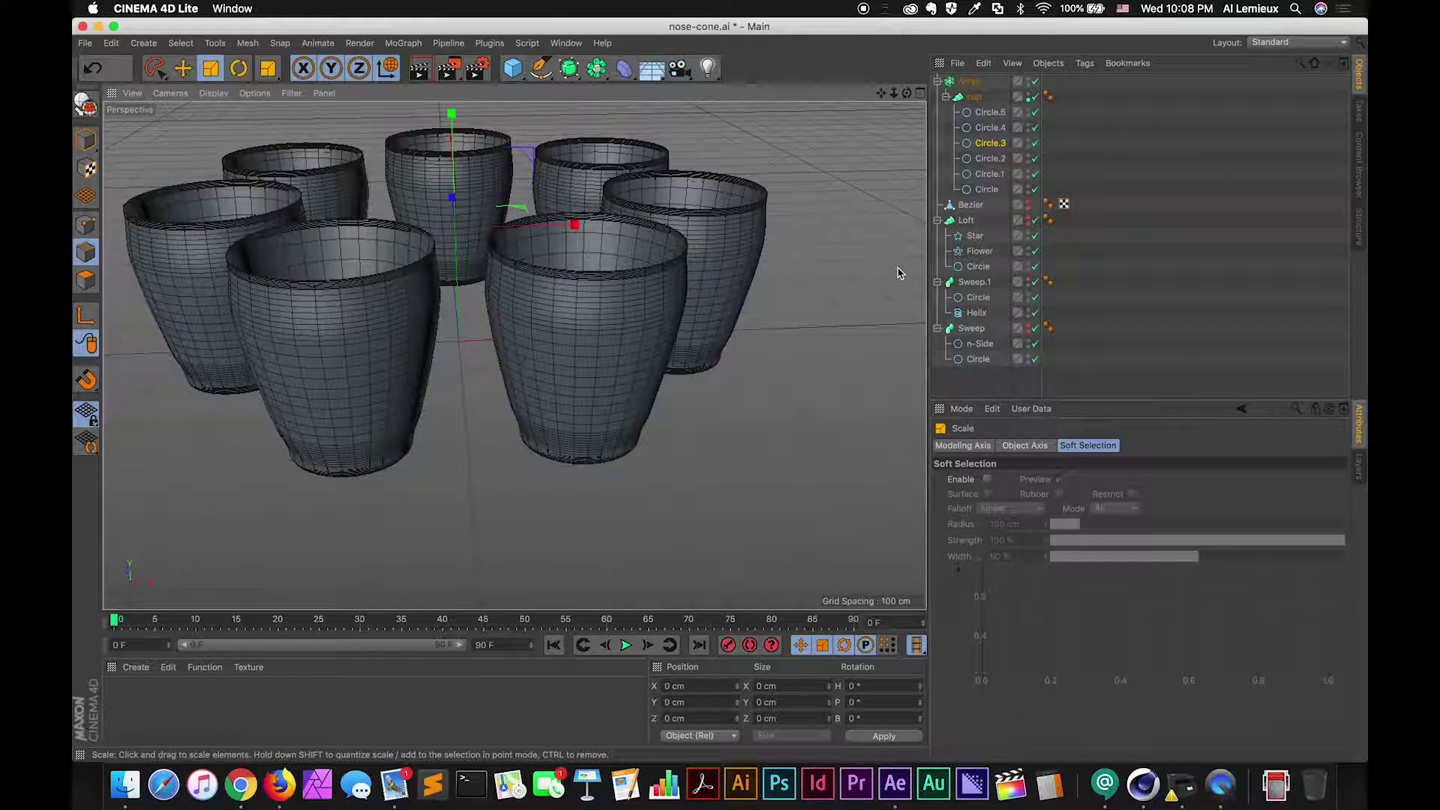
{"action": "left_click", "coordinate": [969, 81]}
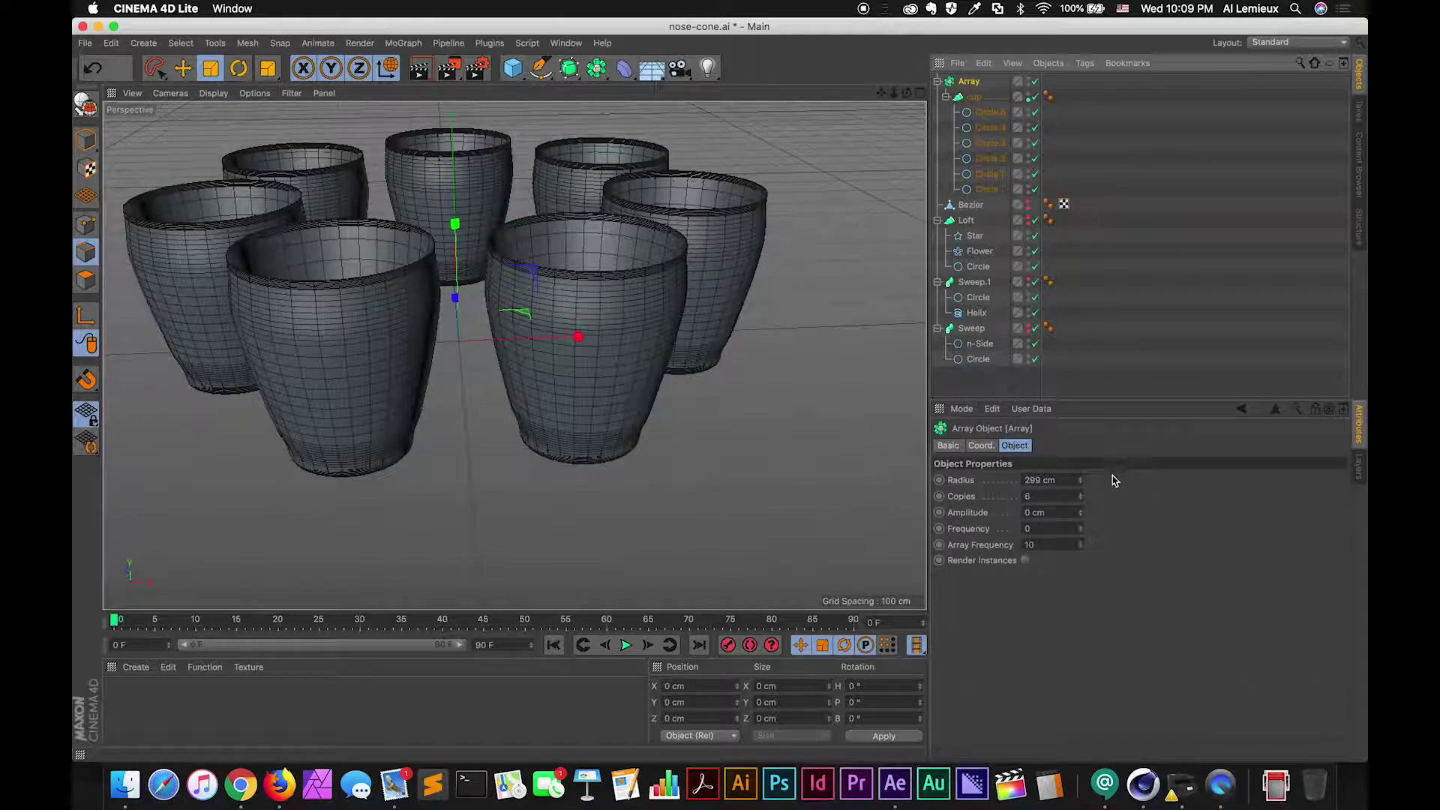